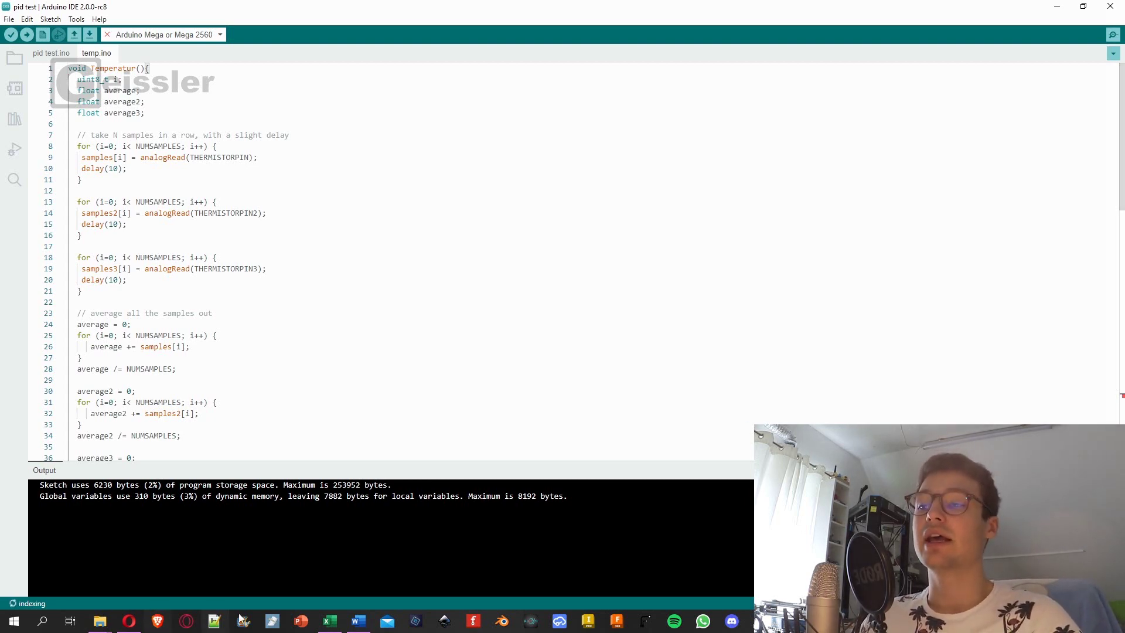
Switch to the Excel workbook with the reflow plate measurements and examine the temperature columns for each heating duration on Tabelle1
left_click(319, 628)
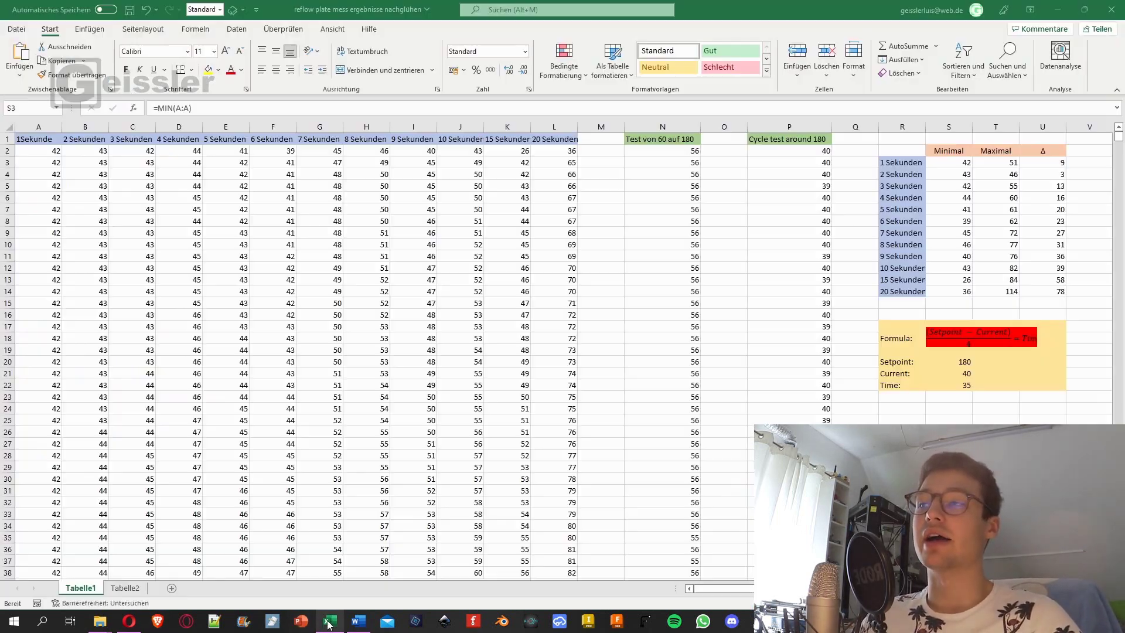
left_click(31, 149)
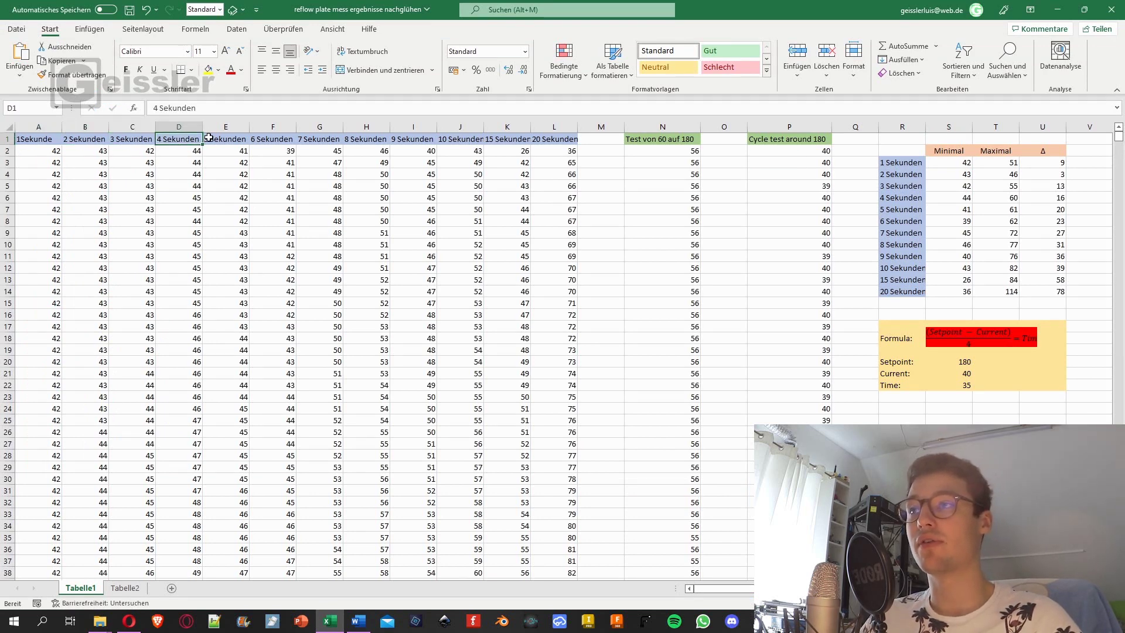
left_click(266, 129)
left_click(373, 163)
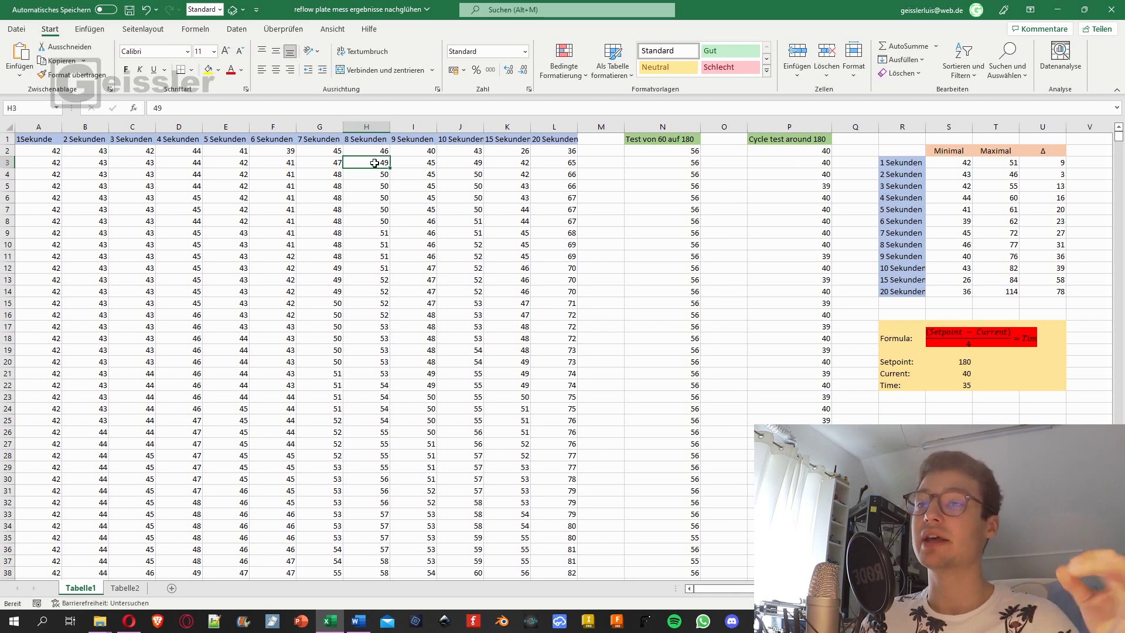
left_click(80, 269)
left_click(319, 256)
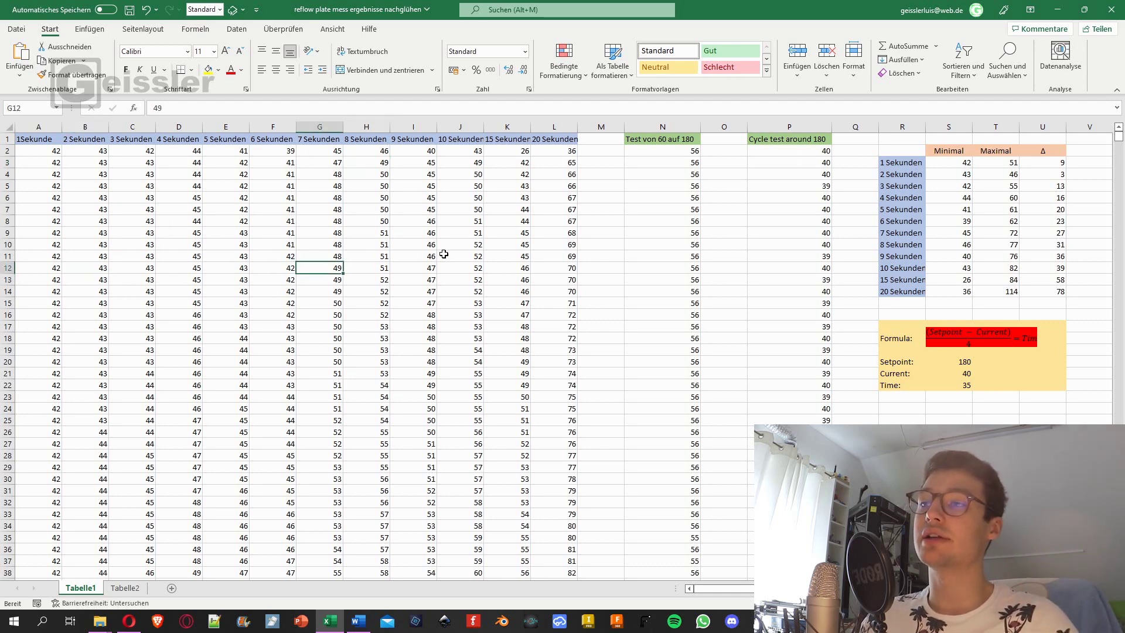
left_click(460, 256)
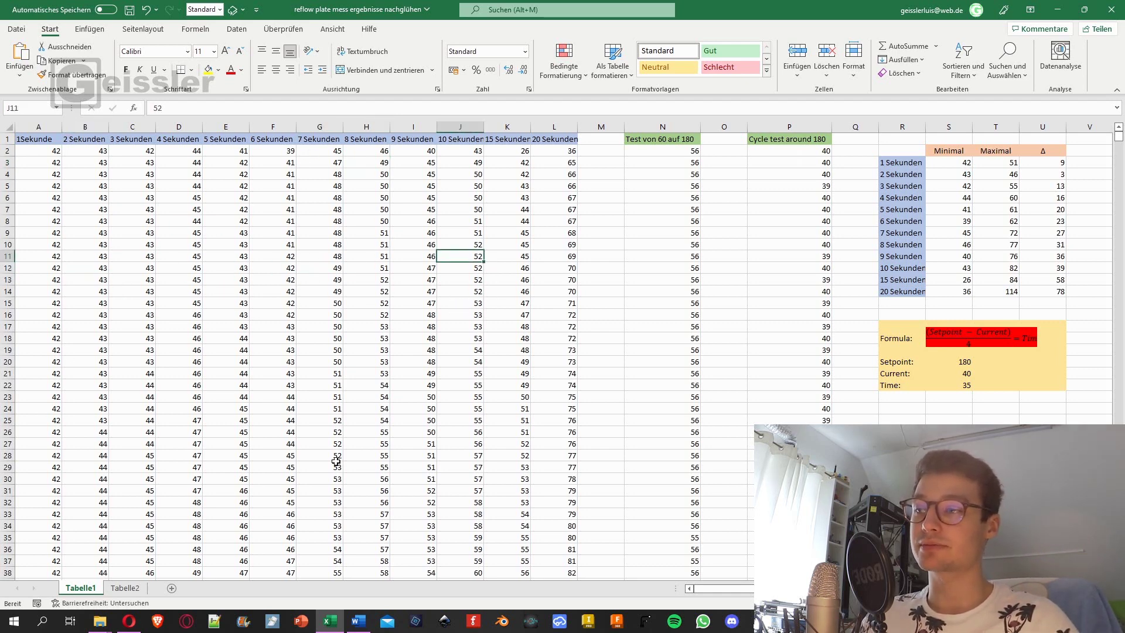
Examine the Heating curve chart on Tabelle2, and return to the measurement data on Tabelle1
left_click(131, 587)
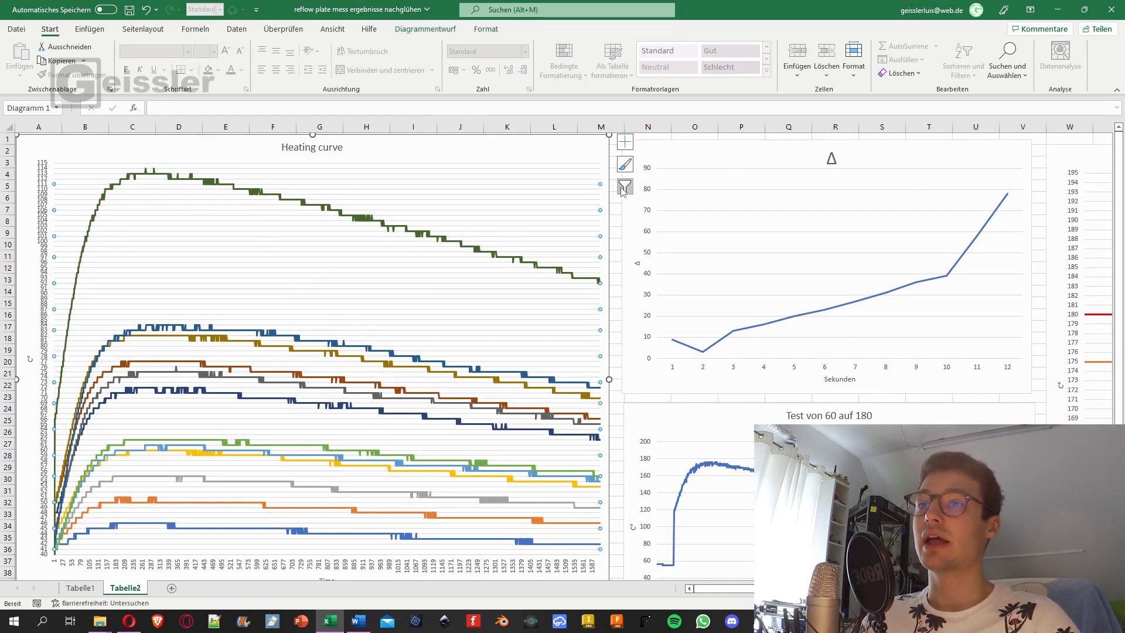
left_click(614, 207)
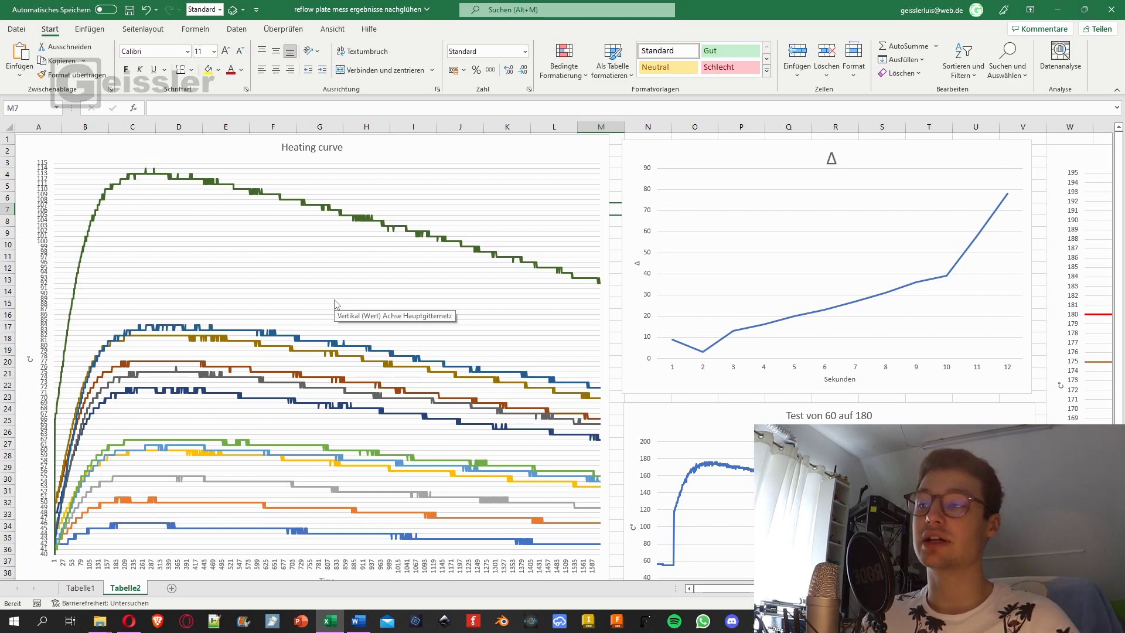
left_click(92, 588)
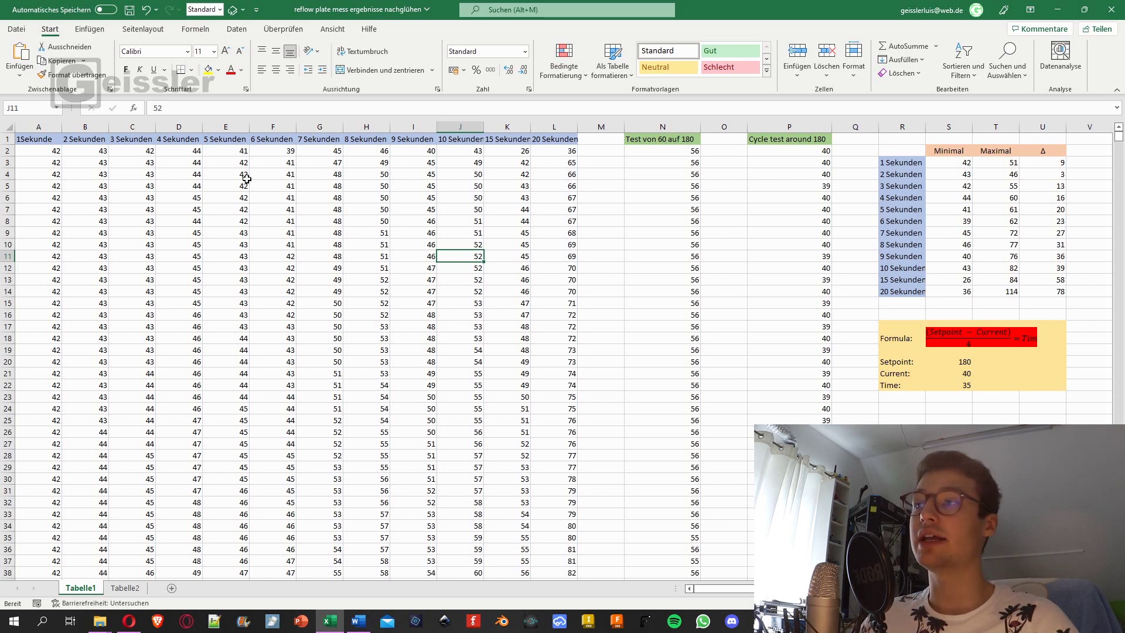
Inspect the Minimal and Maximal formulas in the summary table for the 1, 2 and 7 second heating durations
left_click(55, 139)
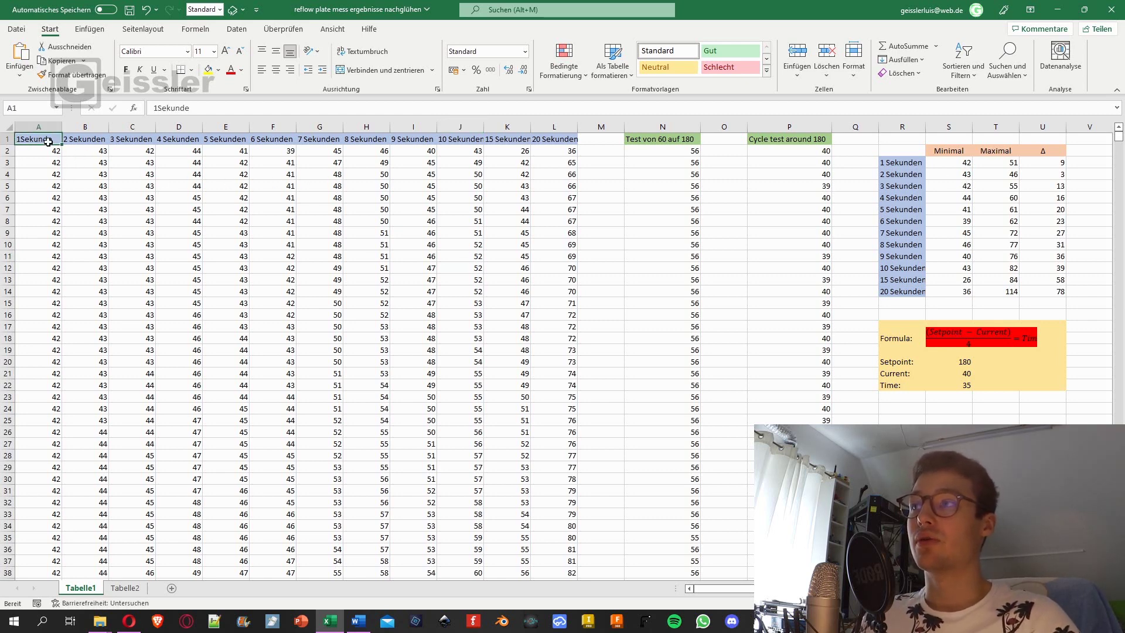
left_click(942, 167)
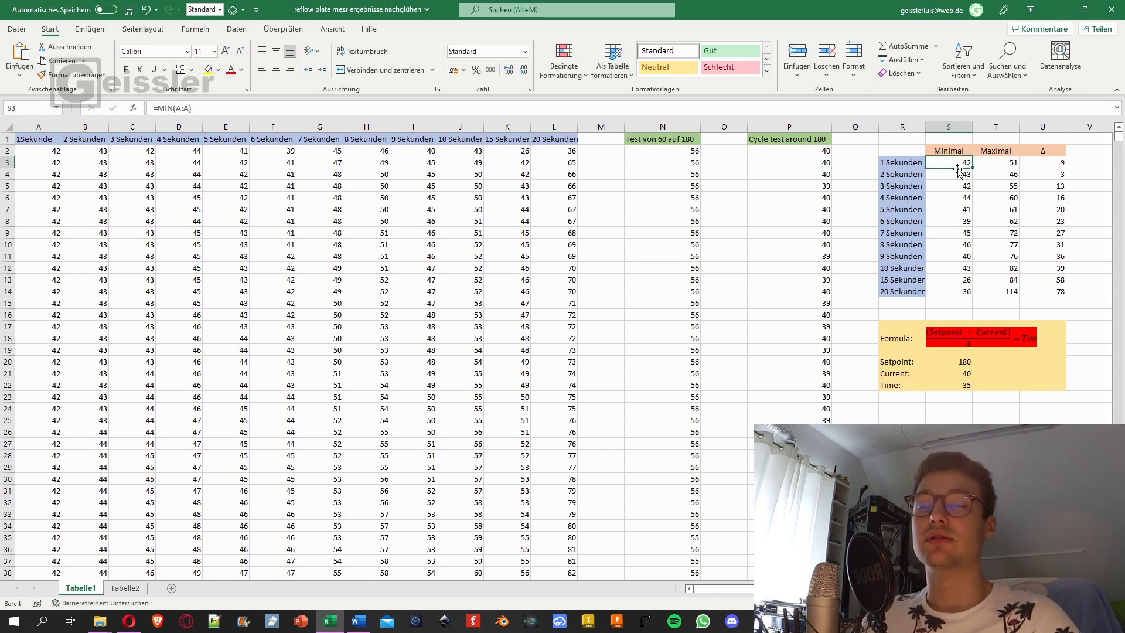
left_click(999, 168)
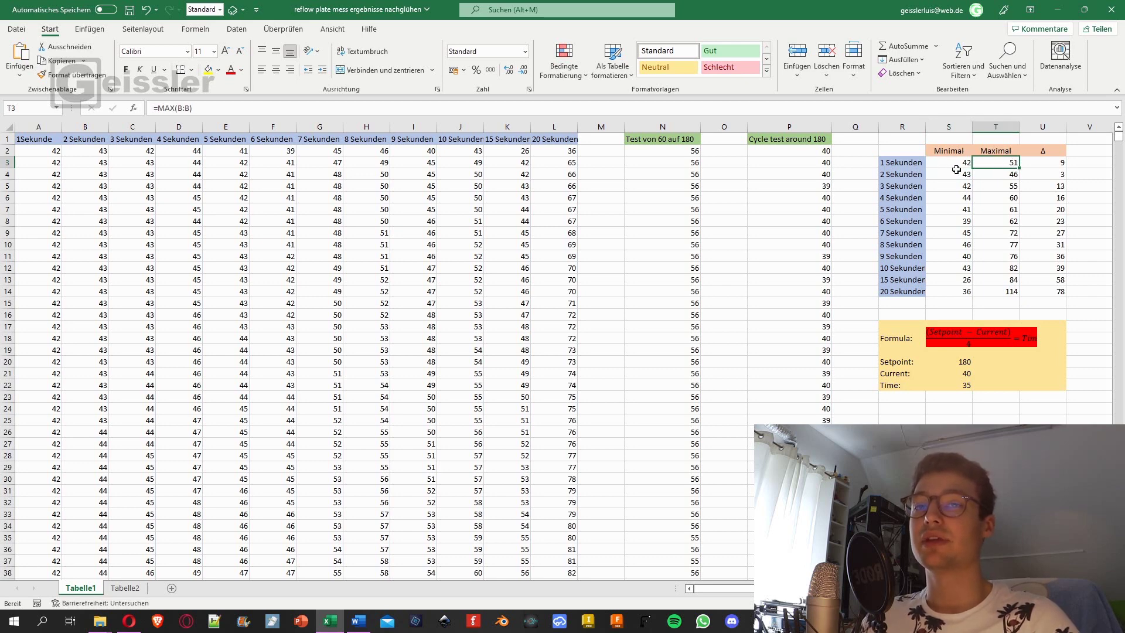
left_click(909, 174)
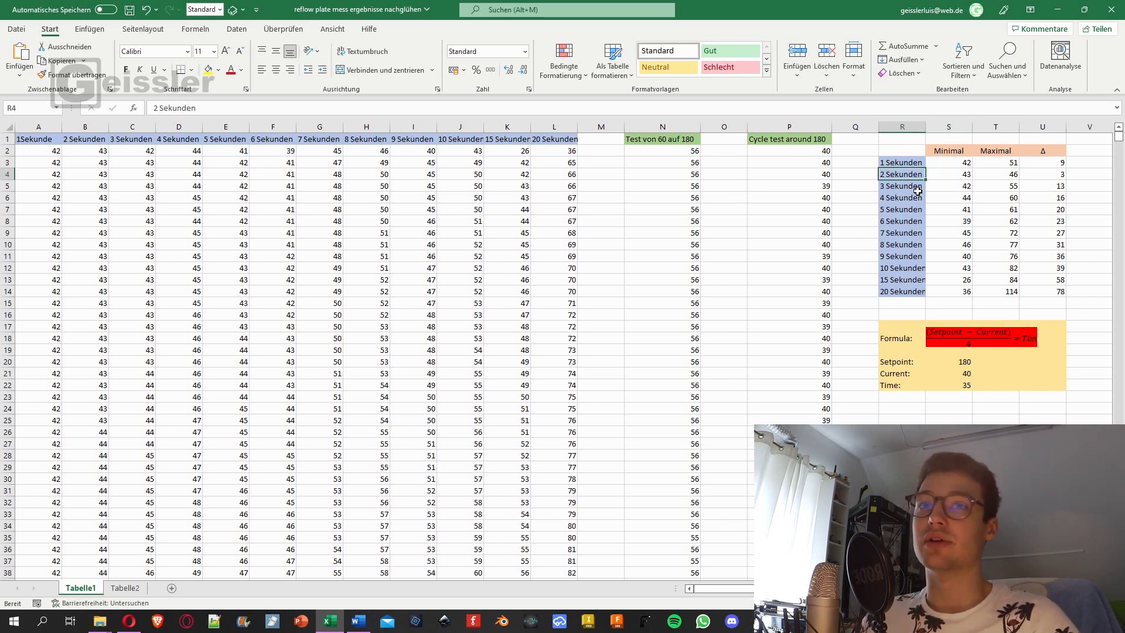
left_click(952, 176)
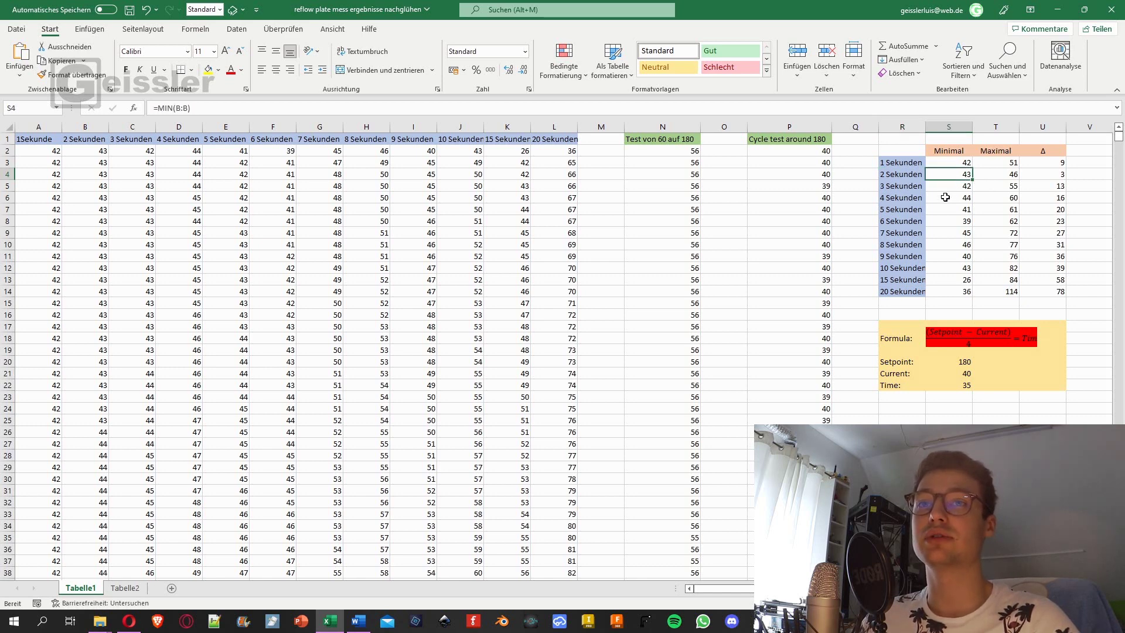
left_click(941, 237)
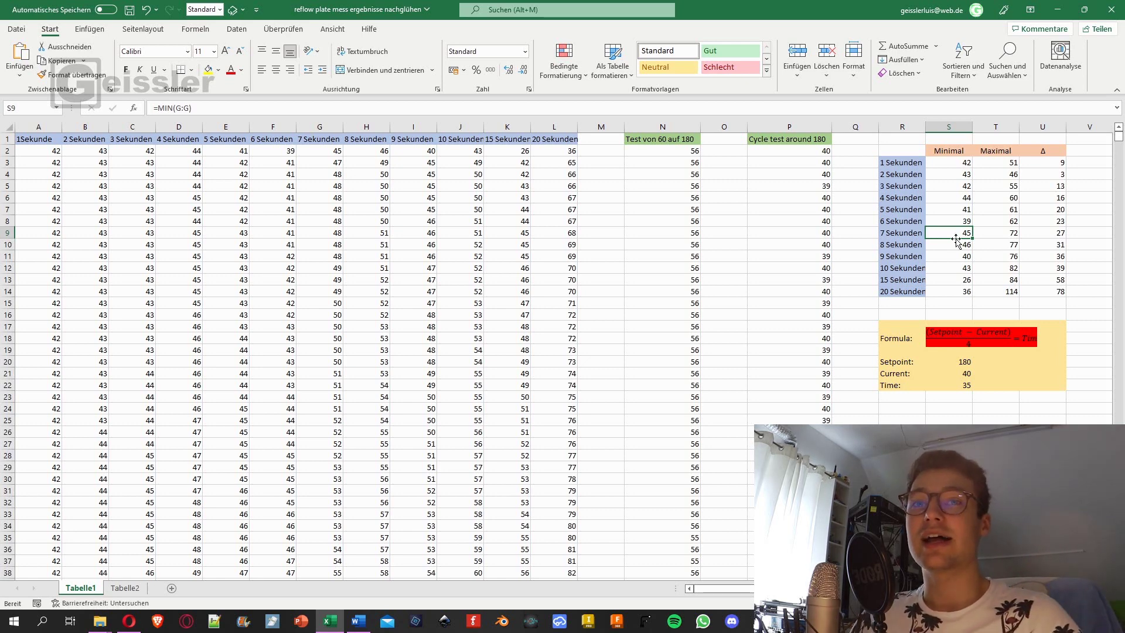
Inspect how Δ derives from Minimal and Maximal in the 1, 2 and 7 second rows, and view the charts on Tabelle2
left_click(1044, 164)
left_click(1046, 175)
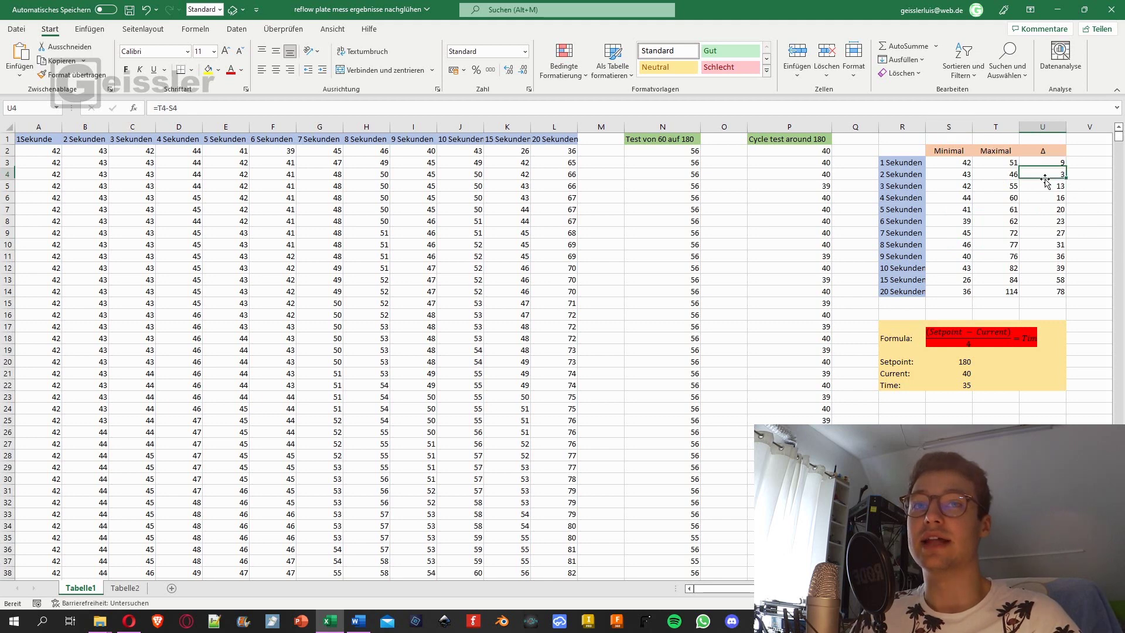
left_click(965, 166)
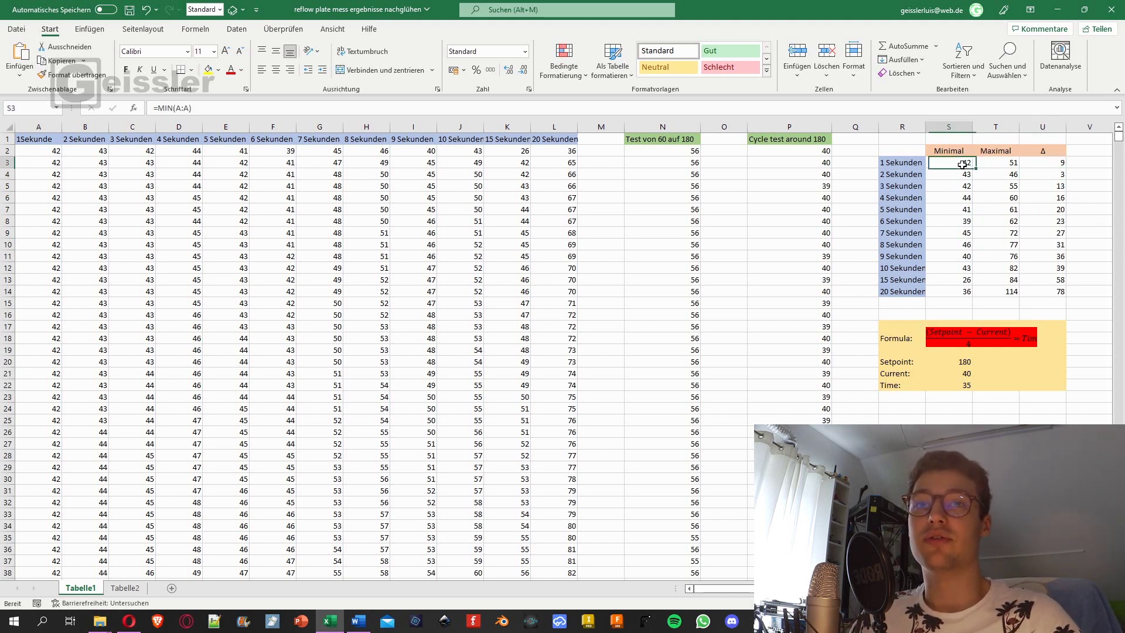
left_click(995, 168)
left_click(1042, 166)
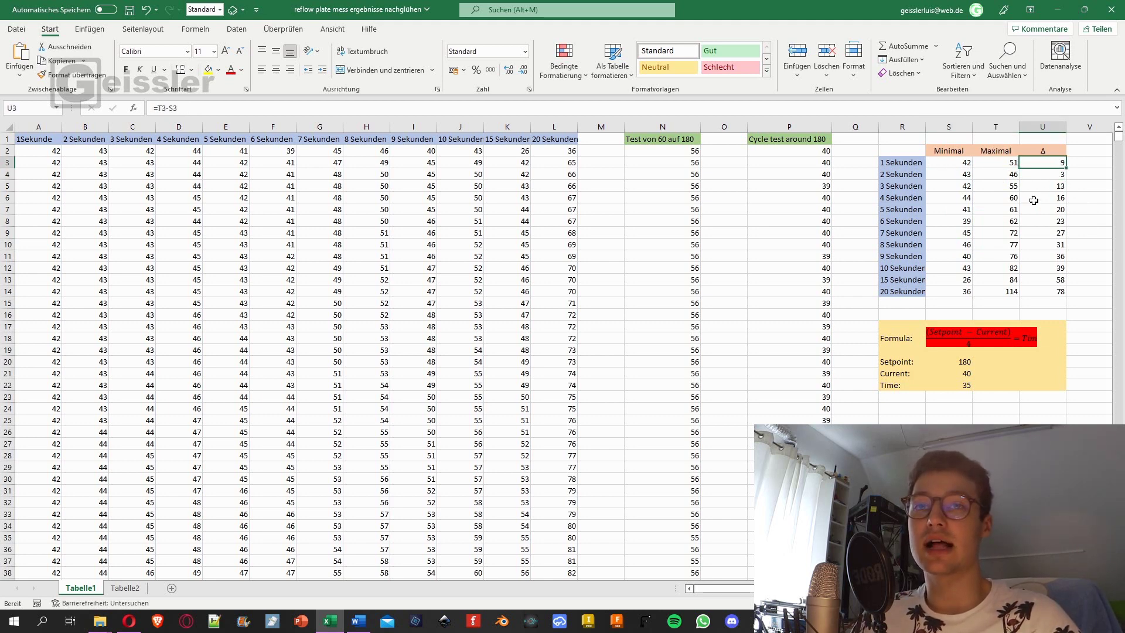
left_click(954, 235)
left_click(999, 234)
left_click(1031, 234)
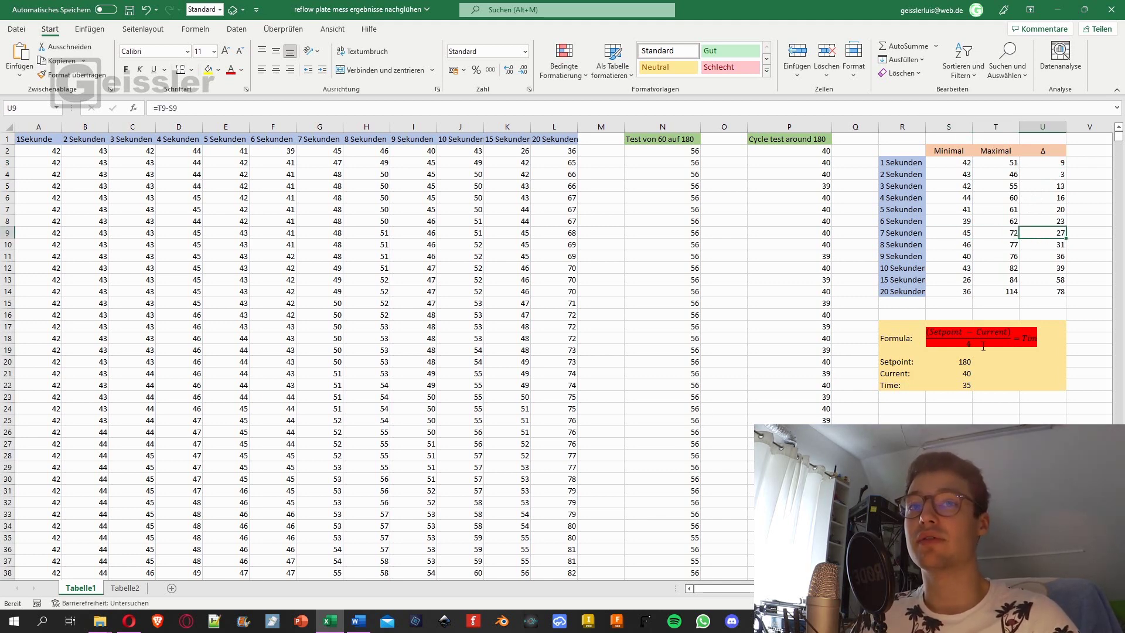
left_click(125, 589)
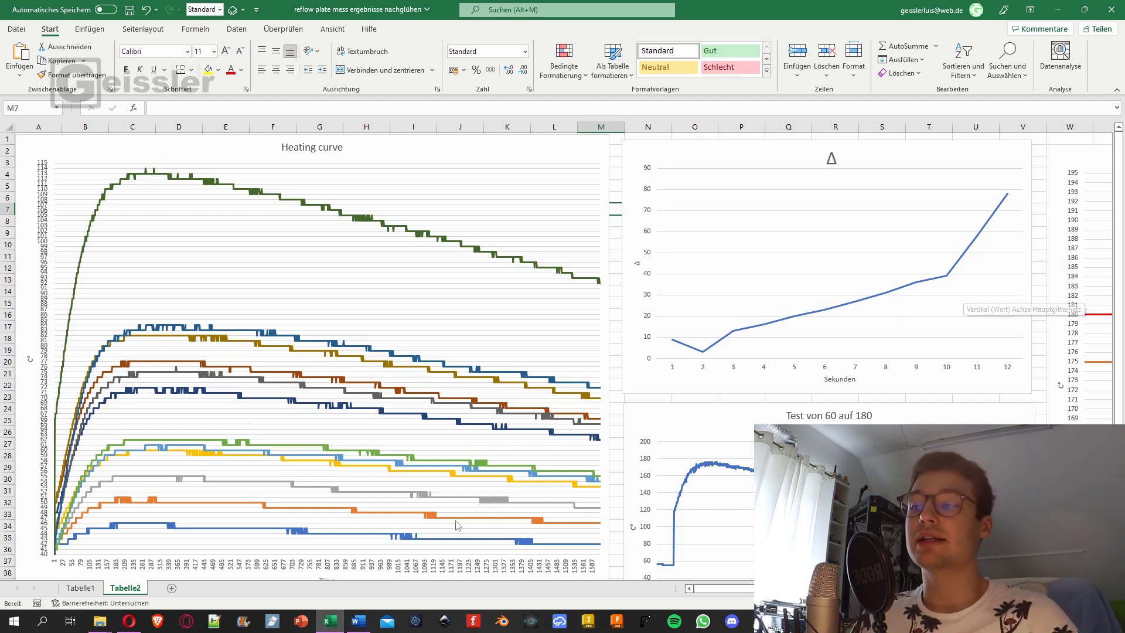
left_click(79, 589)
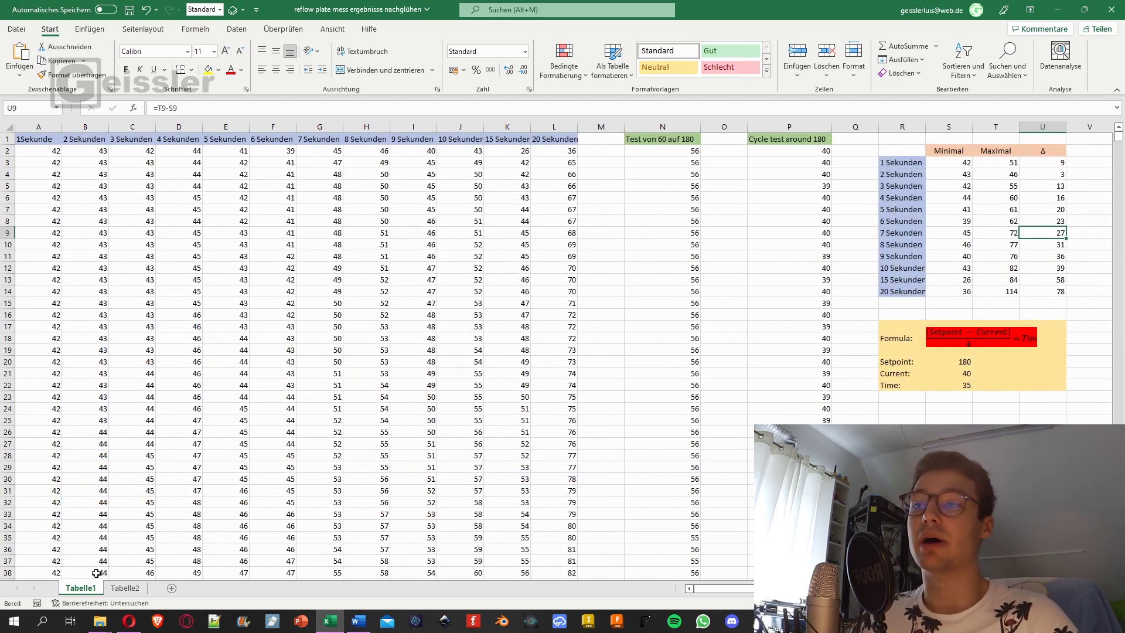
Set the Current value in the heating time calculation to 60 and check the Time formula
double_click(962, 373)
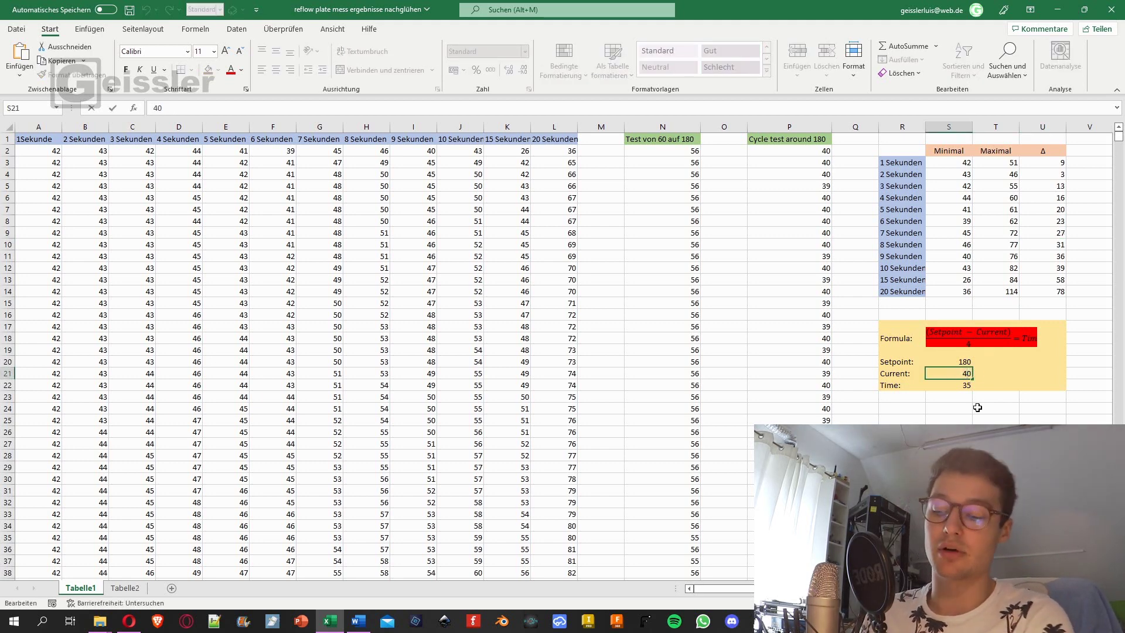
key("BackSpace")
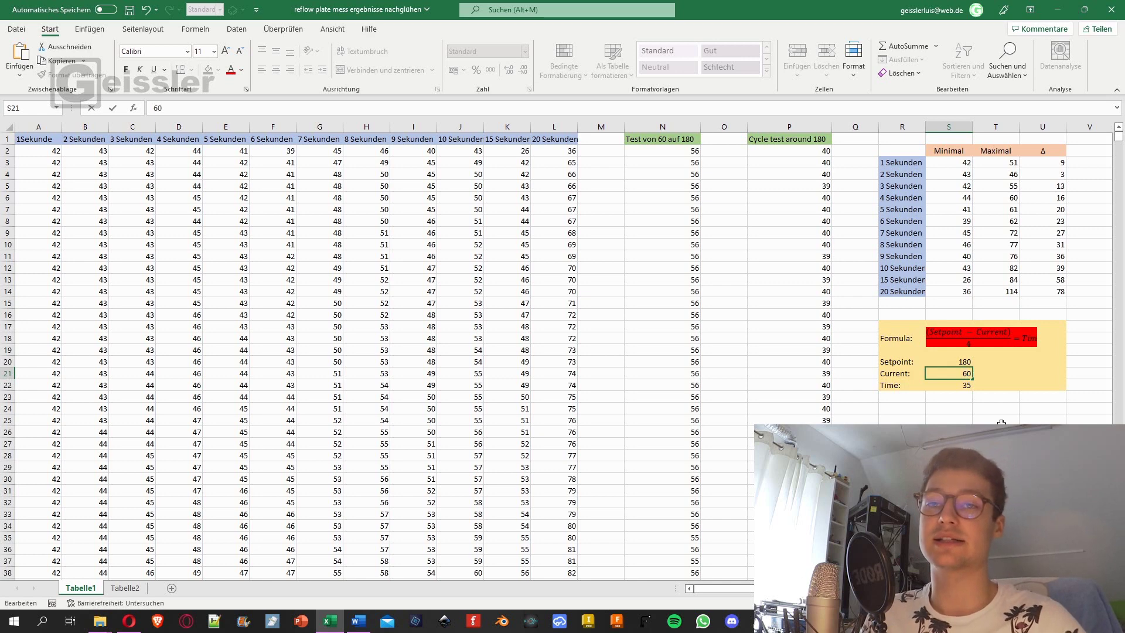
type("6")
left_click(952, 360)
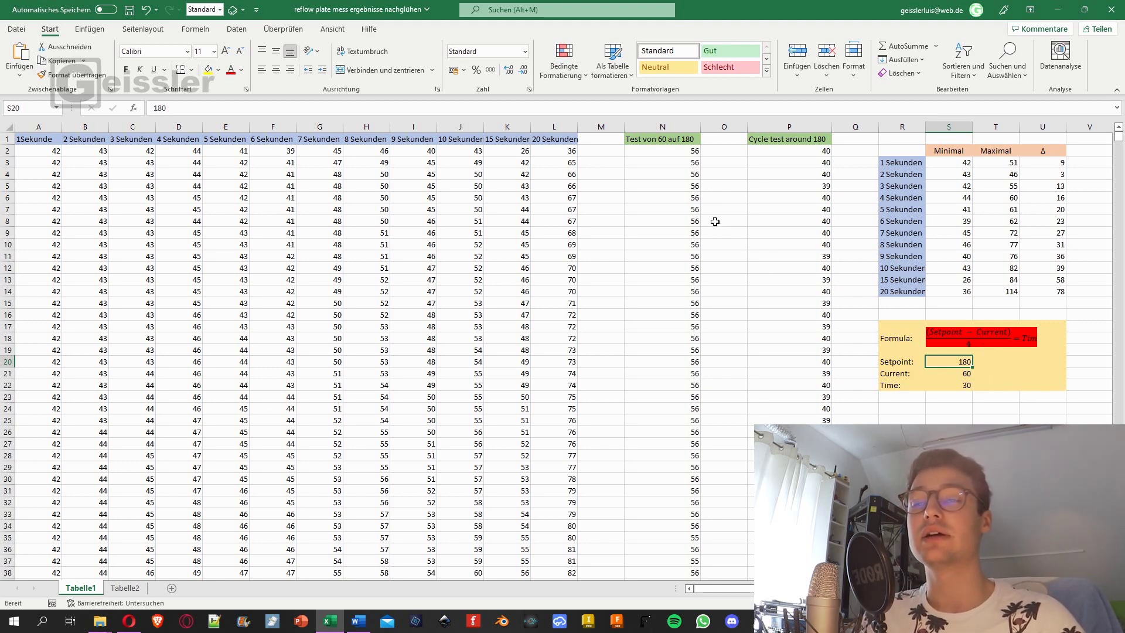
left_click(935, 385)
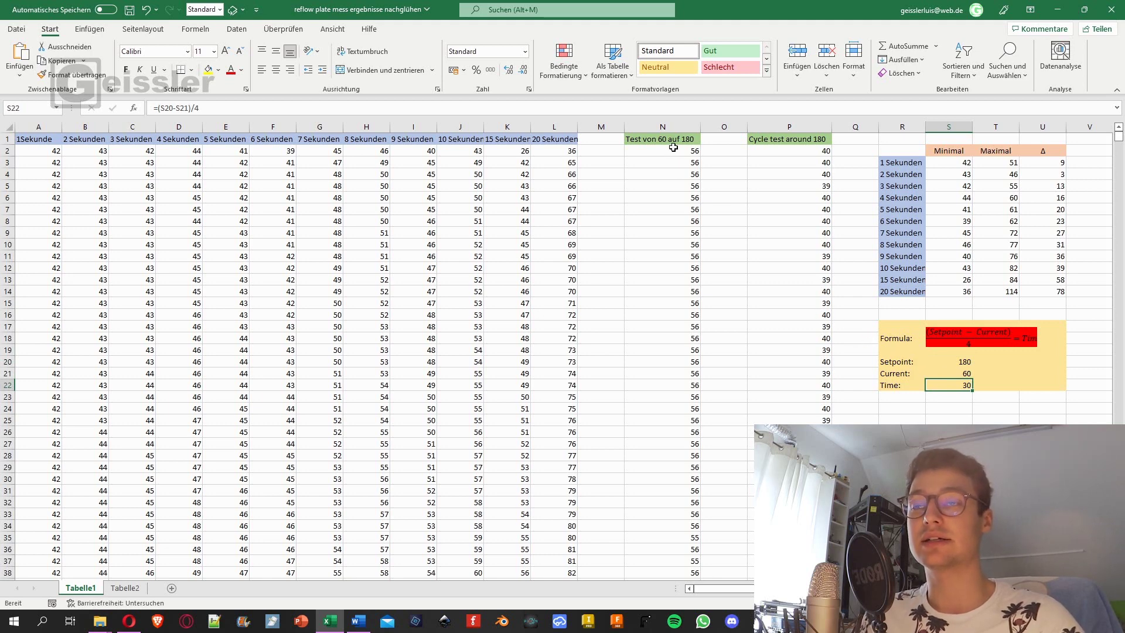
Examine the readings in the "Test von 60 auf 180" column on Tabelle1 and the related chart on Tabelle2
left_click_drag(677, 151, 681, 445)
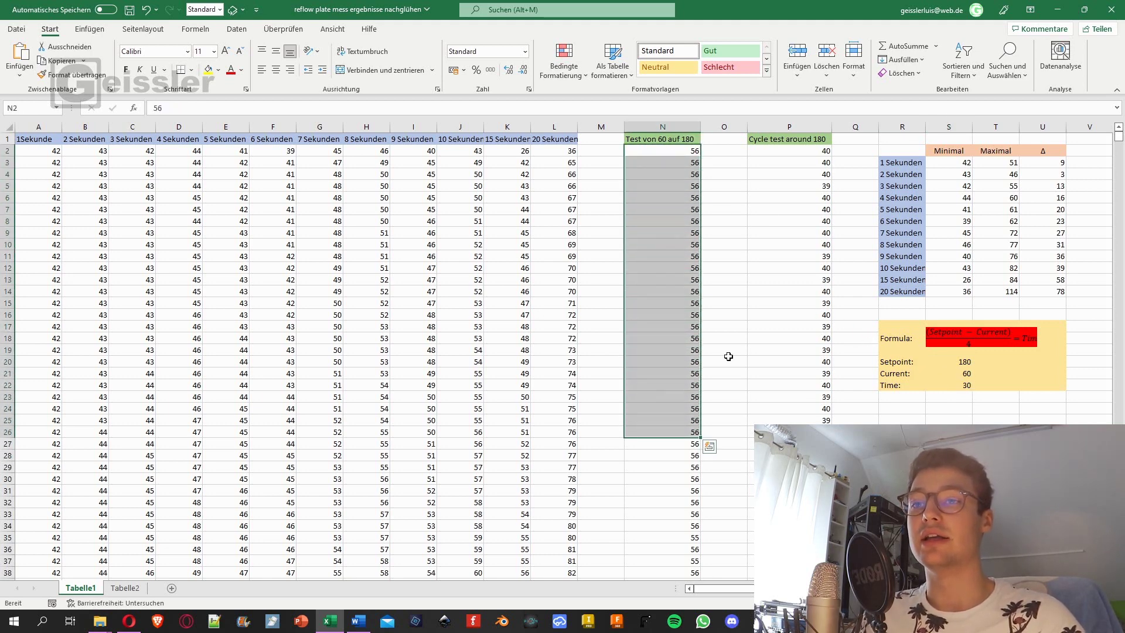
left_click(724, 361)
left_click(125, 588)
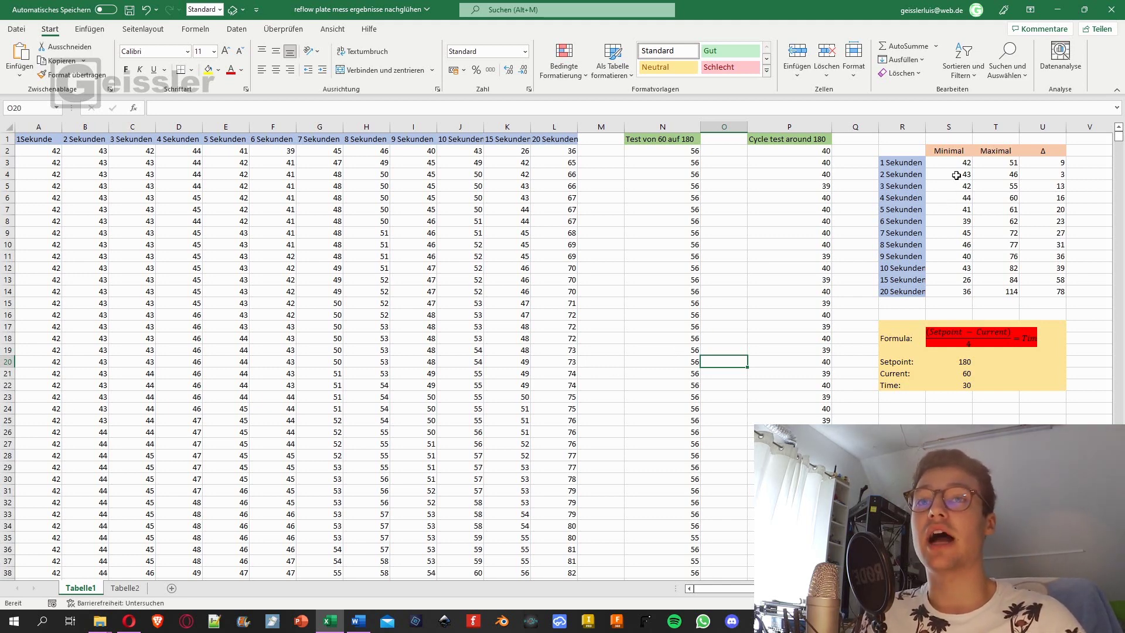
Check the Δ formula for 2 seconds and the readings in the "Cycle test around 180" column
left_click(1040, 175)
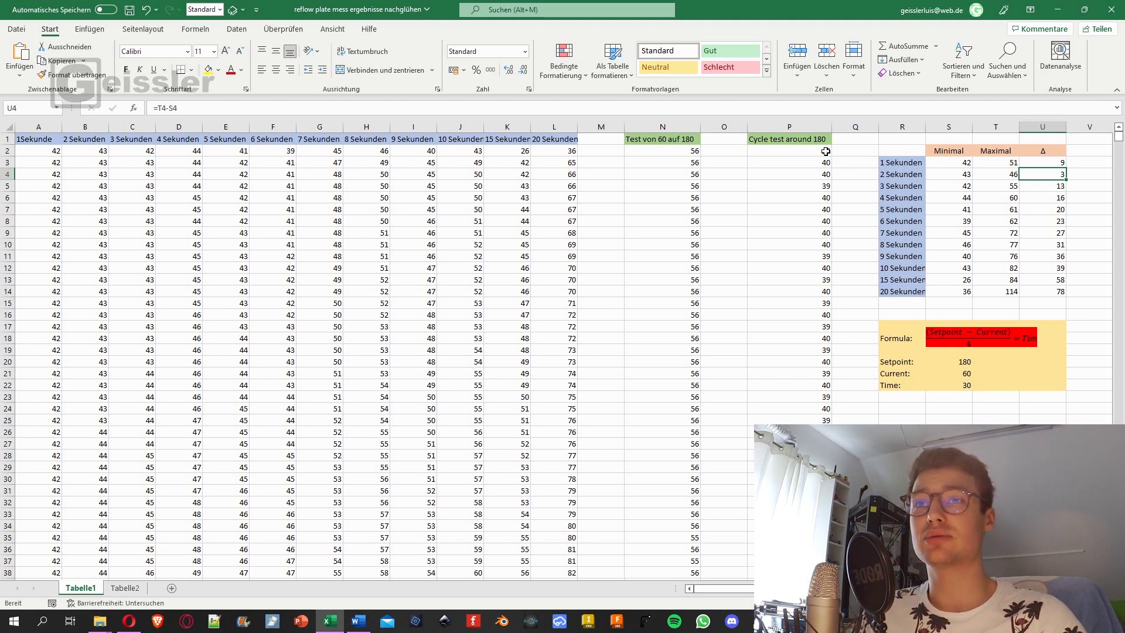
left_click_drag(823, 151, 820, 368)
left_click(844, 209)
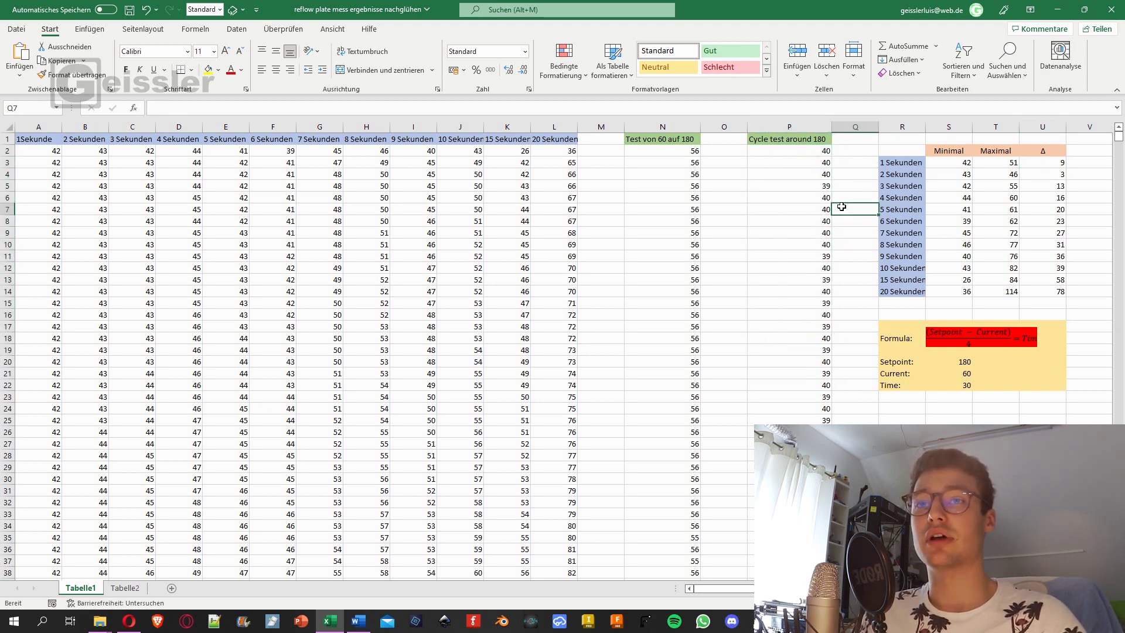
Examine the cycle test chart on Tabelle2 and the temperature chart in the "realife test 3" workbook
left_click(123, 588)
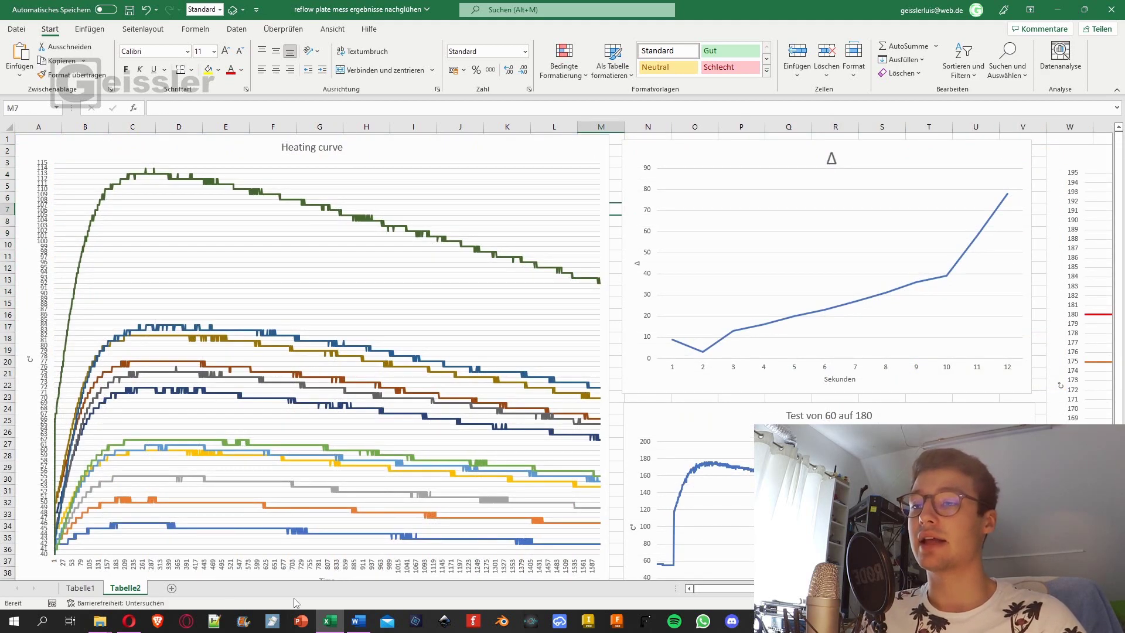
scroll(692, 588, "right", 6)
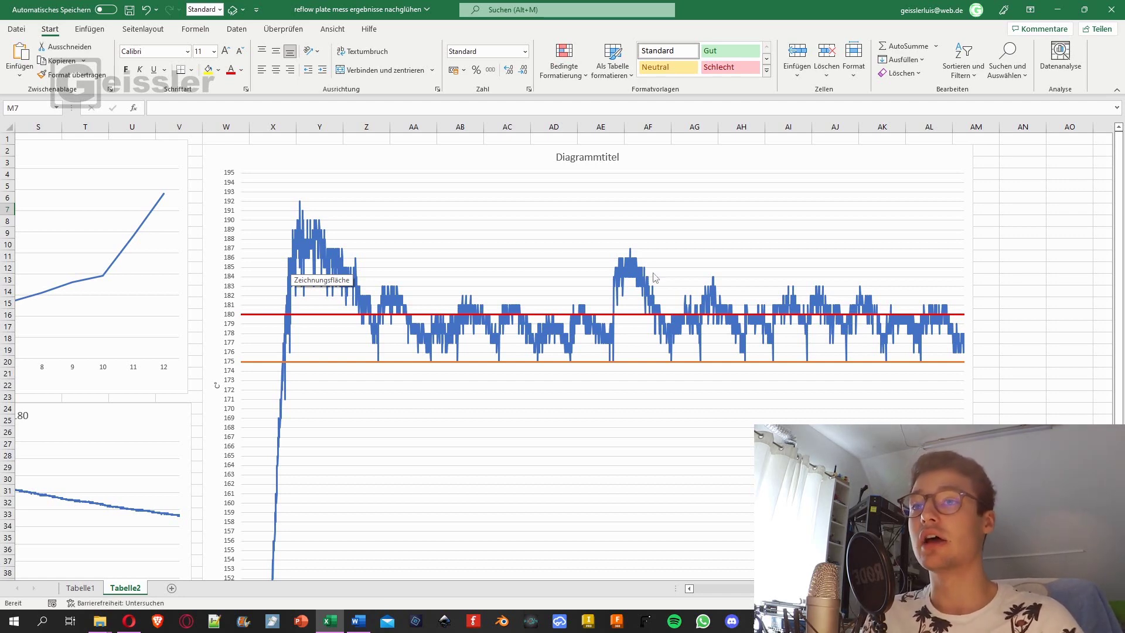
mouse_move(636, 262)
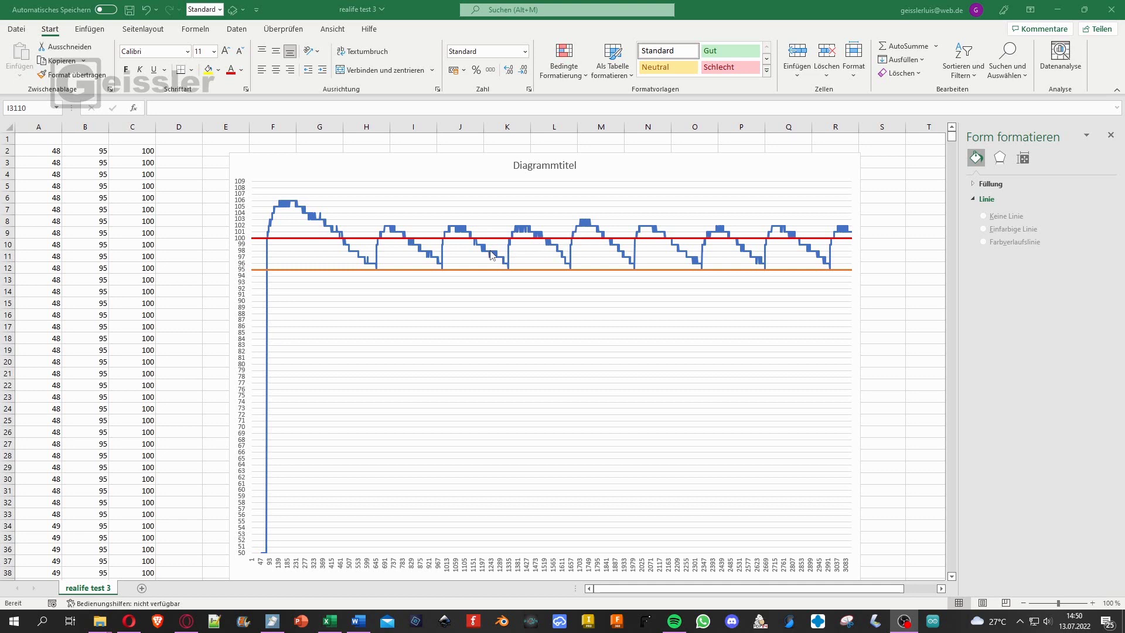
mouse_move(682, 274)
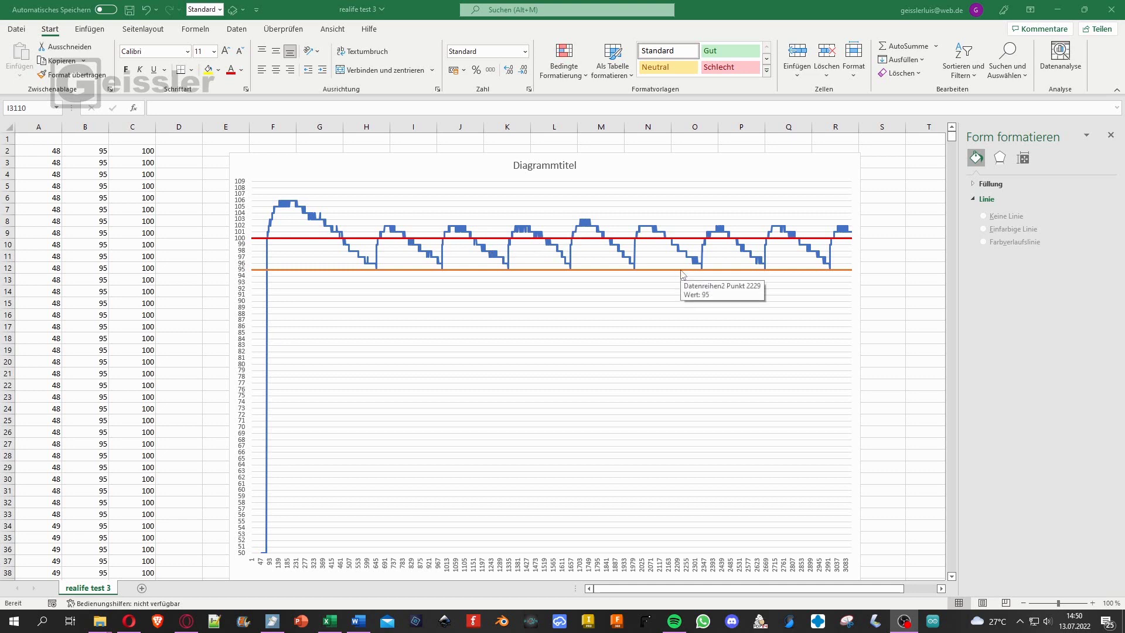